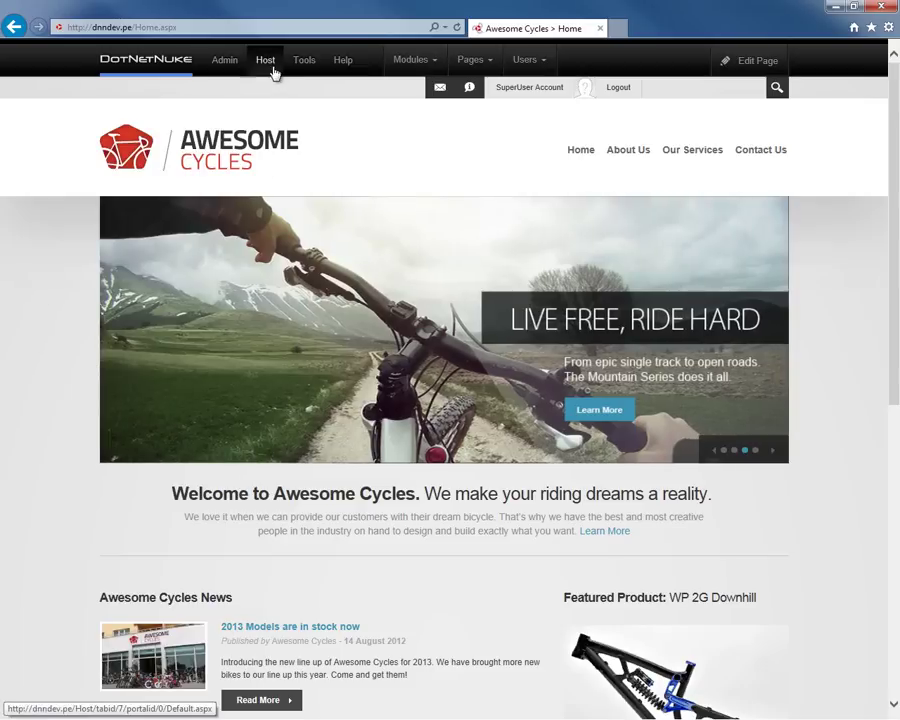
Step: Go to Host Settings from the Host menu in the control bar
mouse_move(272, 68)
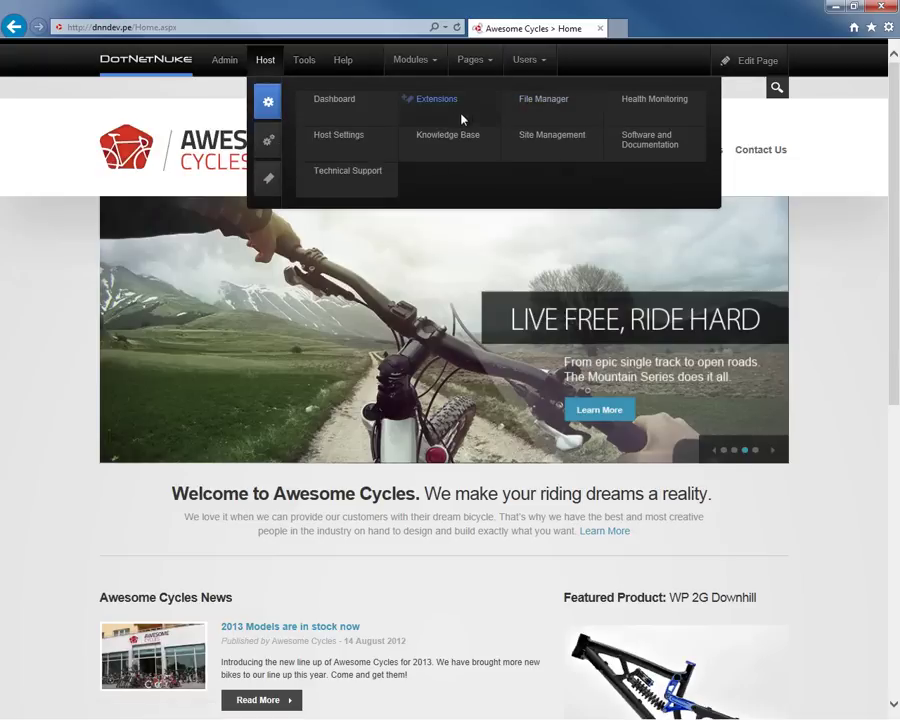
left_click(323, 139)
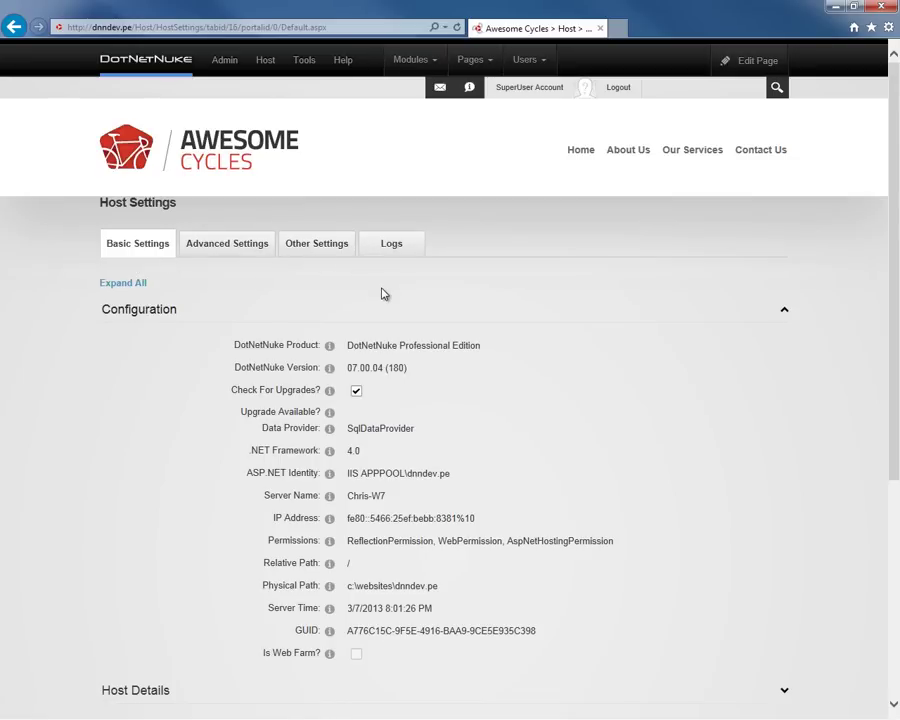
scroll(380, 320, "down", 1)
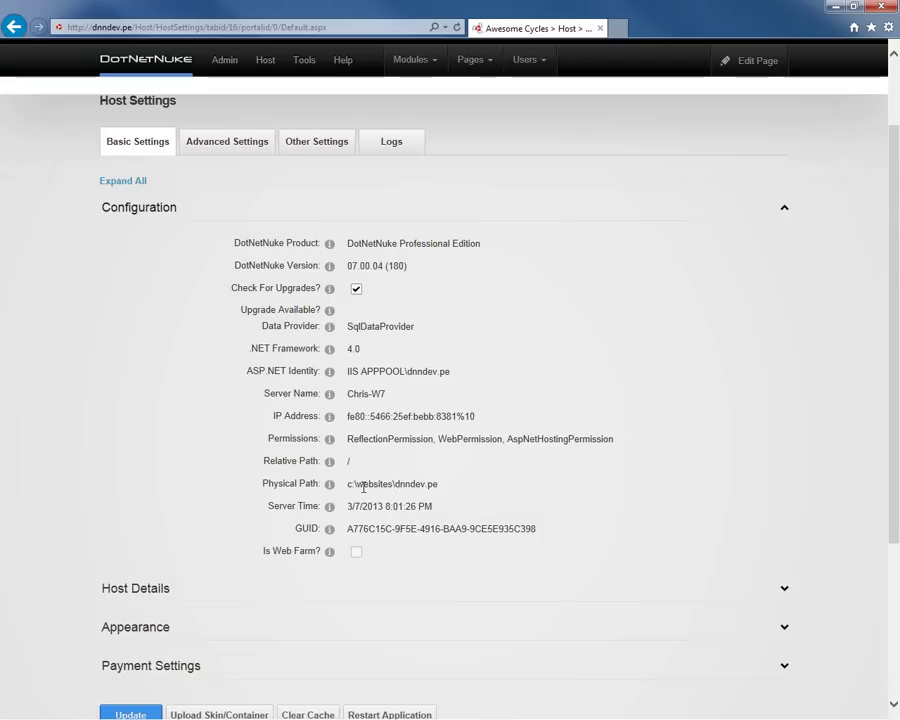
Step: Collapse Configuration, expand Host Details and check the host website, leaving it unchanged
left_click(254, 216)
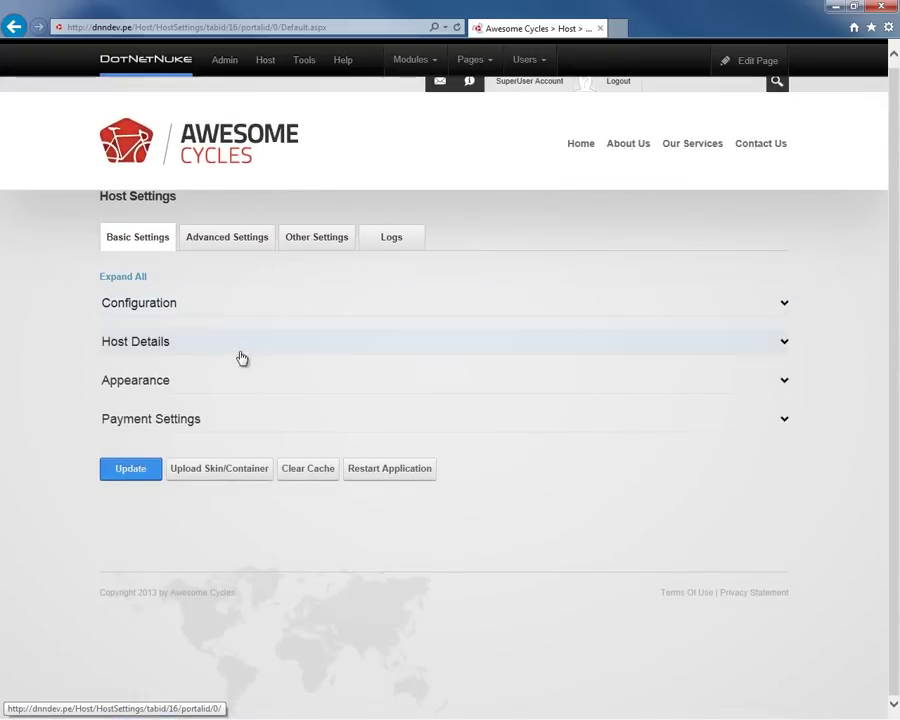
left_click(238, 355)
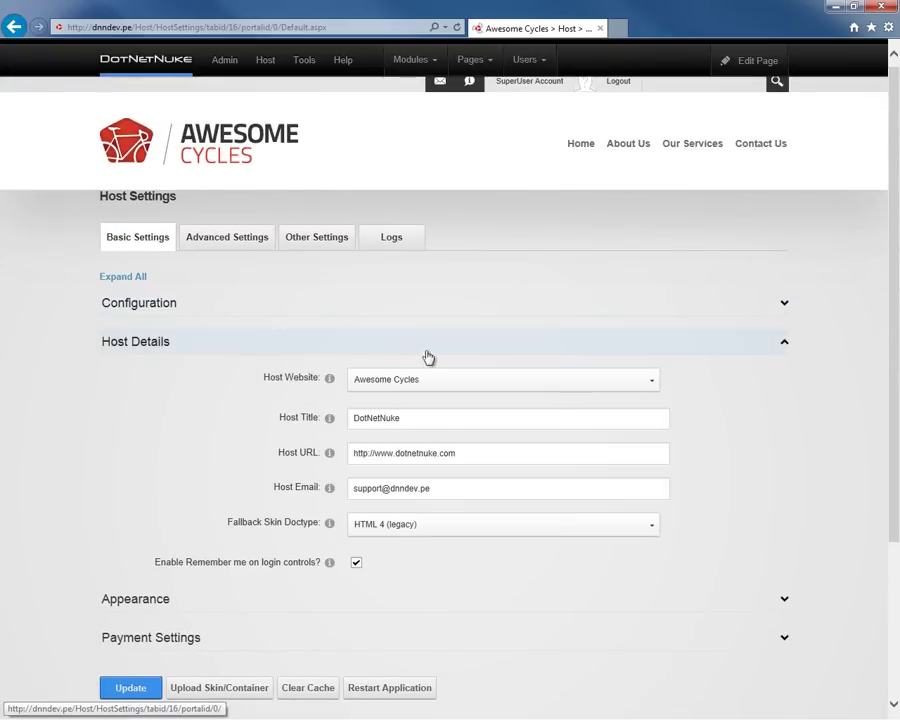
left_click(438, 381)
left_click(738, 392)
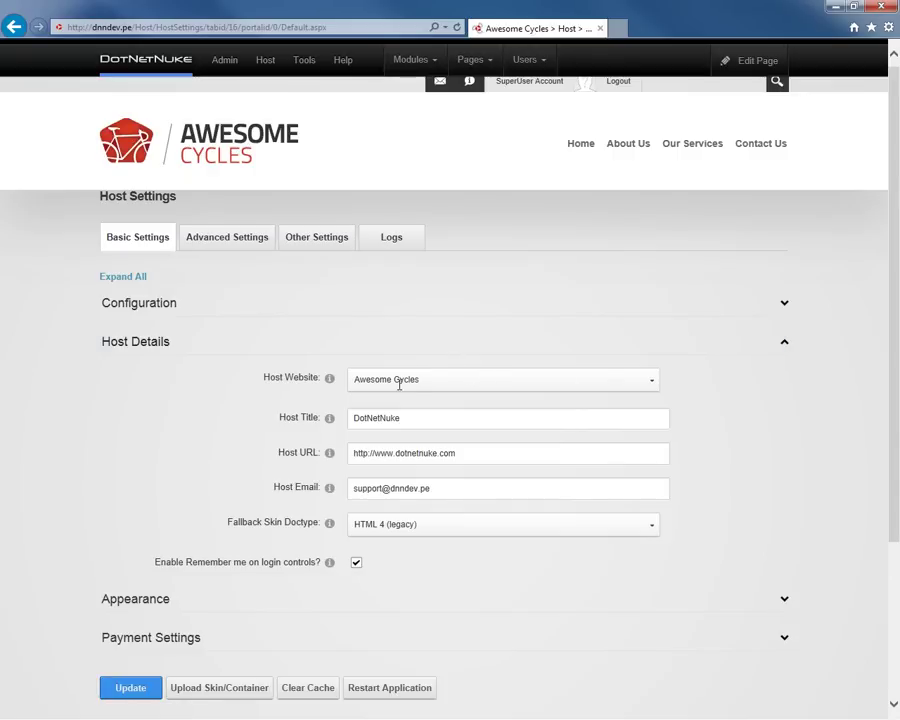
left_click_drag(416, 420, 287, 428)
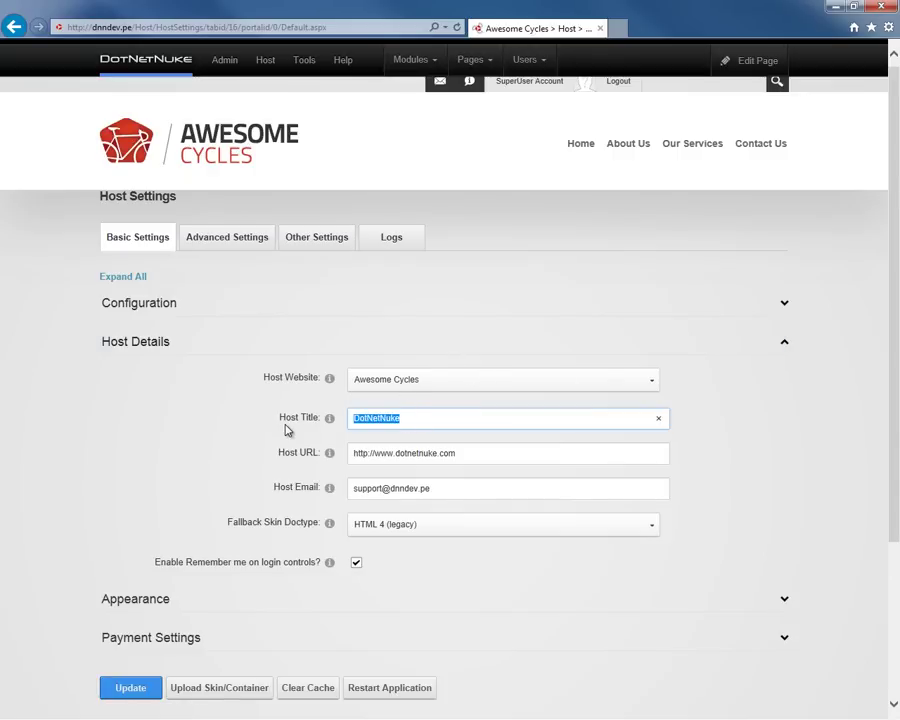
type("Awesome Cycles")
key("Tab")
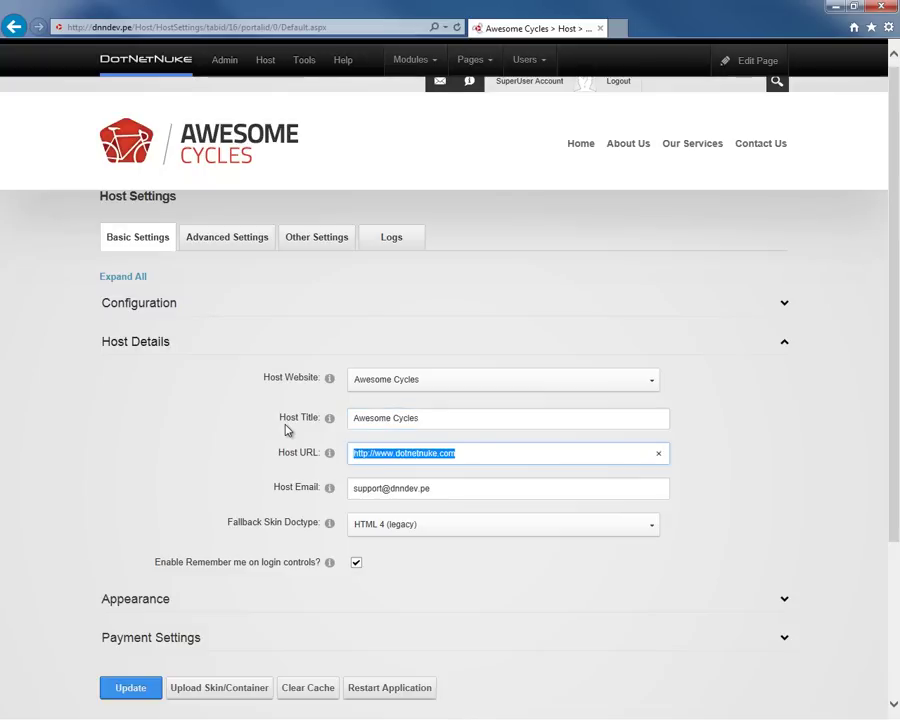
key("End")
key("ctrl+shift+Left")
key("ctrl+shift+Left")
key("ctrl+shift+Left")
key("BackSpace")
key("BackSpace")
key("BackSpace")
key("BackSpace")
key("BackSpace")
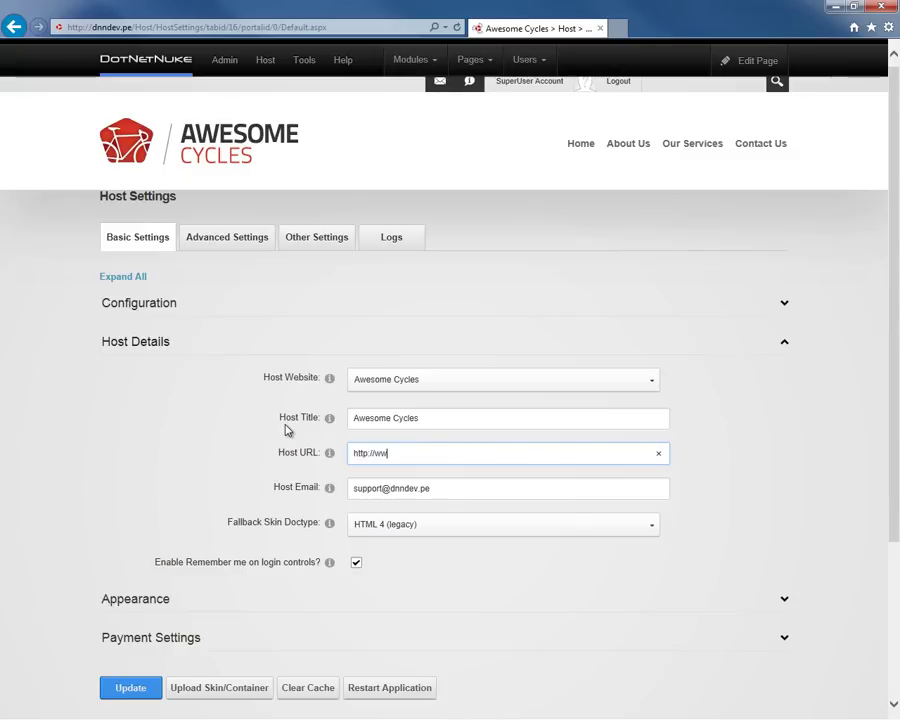
type("dnndev.pe")
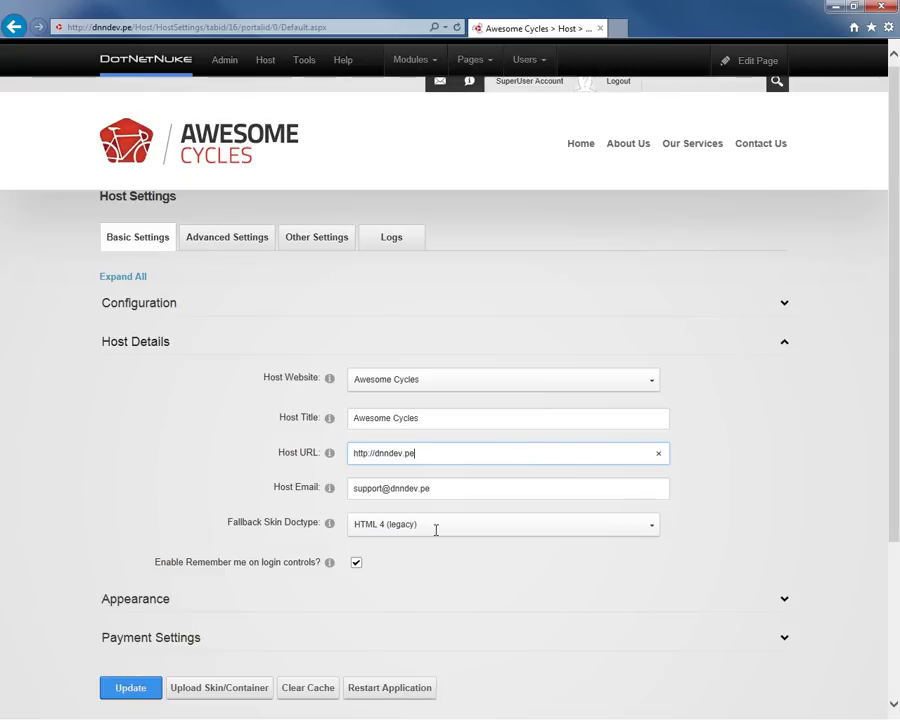
Step: Change the Fallback Skin Doctype from HTML 4 (legacy) to XHTML 1.0 transitional
left_click(436, 530)
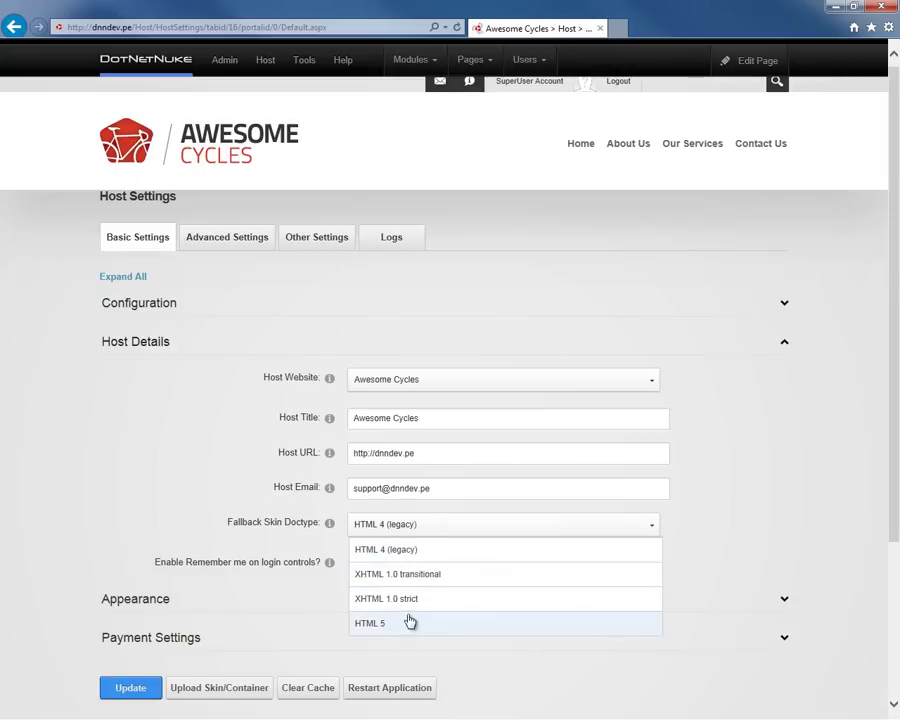
left_click(457, 577)
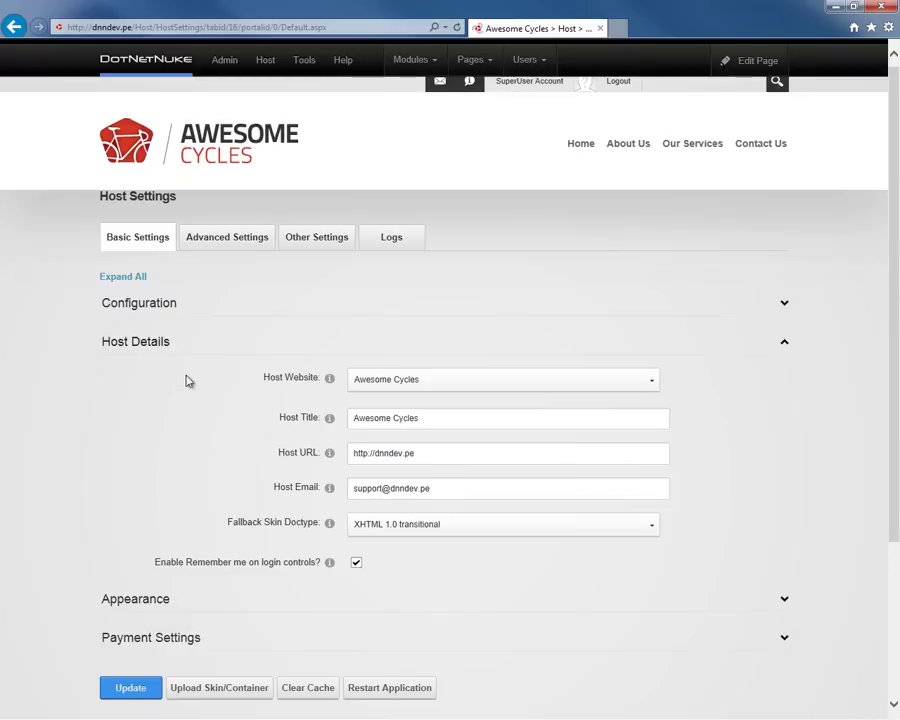
Step: Collapse Host Details and uncheck Show Copyright Credits under Appearance
left_click(213, 347)
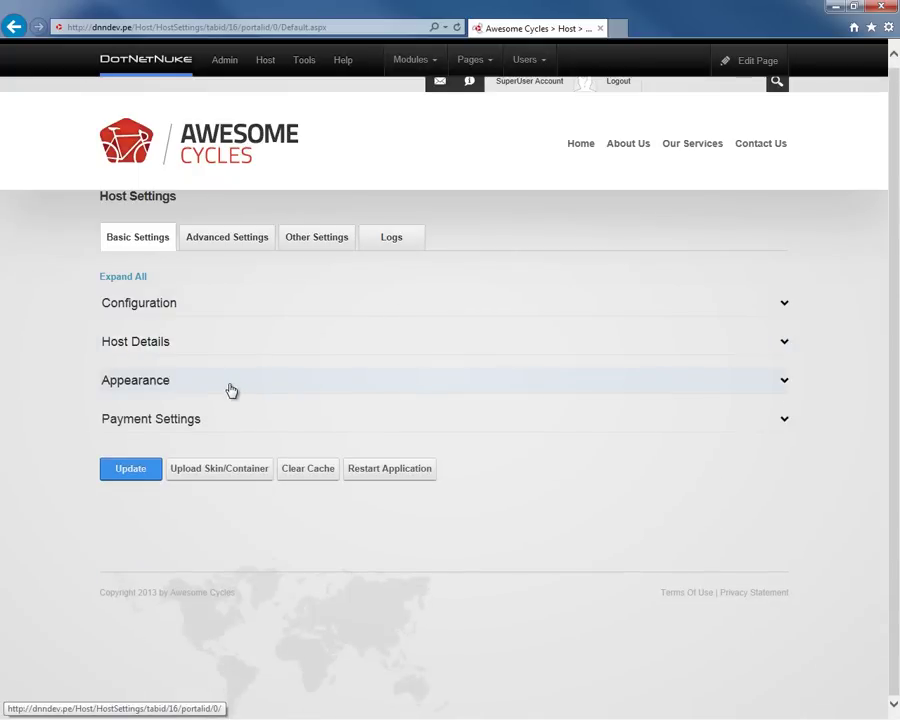
left_click(231, 390)
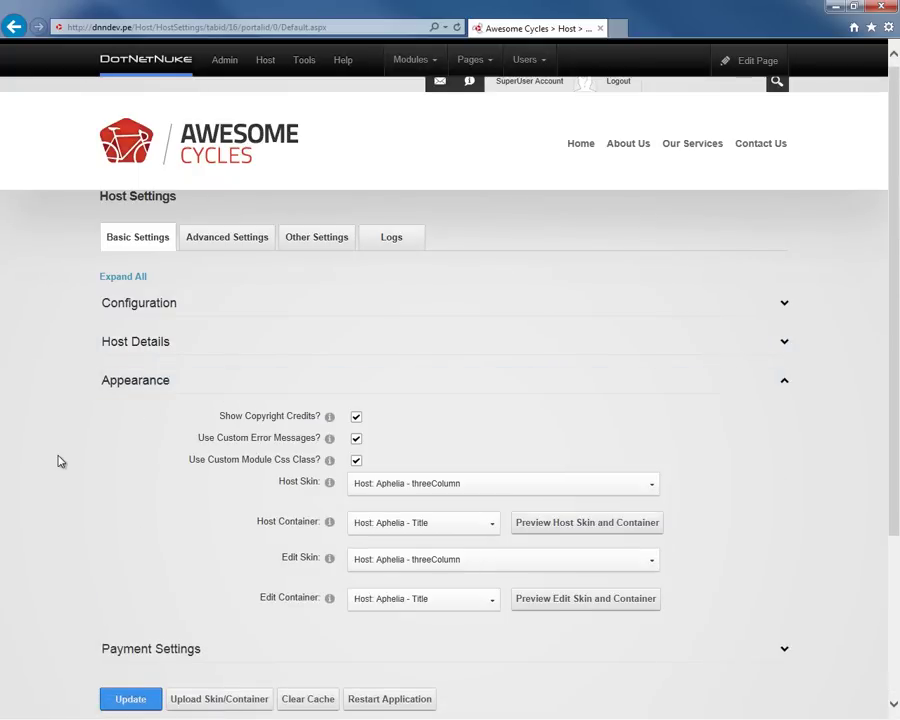
left_click(357, 418)
left_click(200, 377)
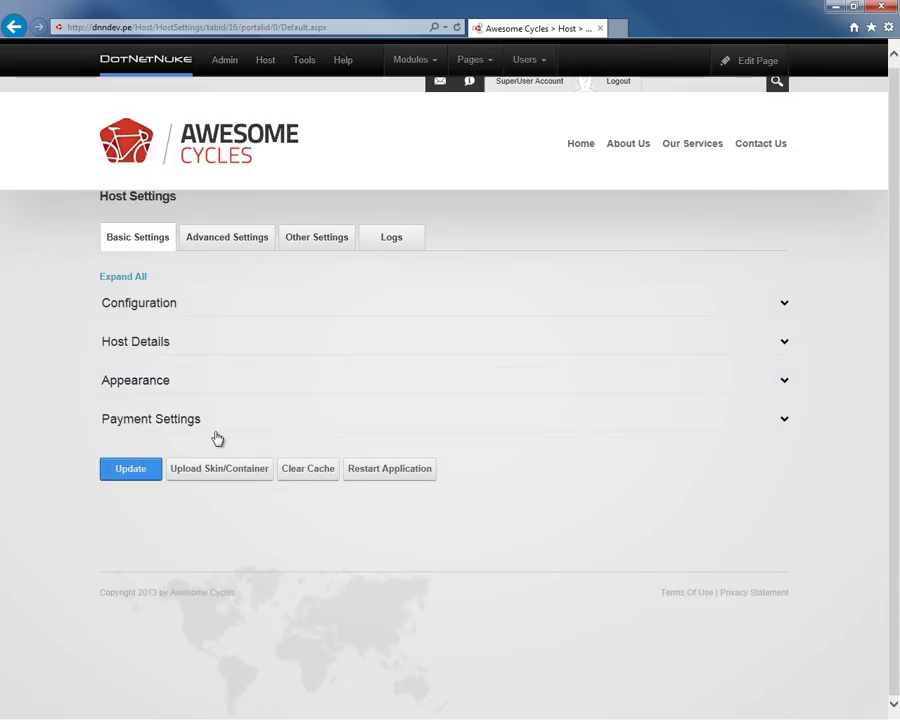
left_click(218, 428)
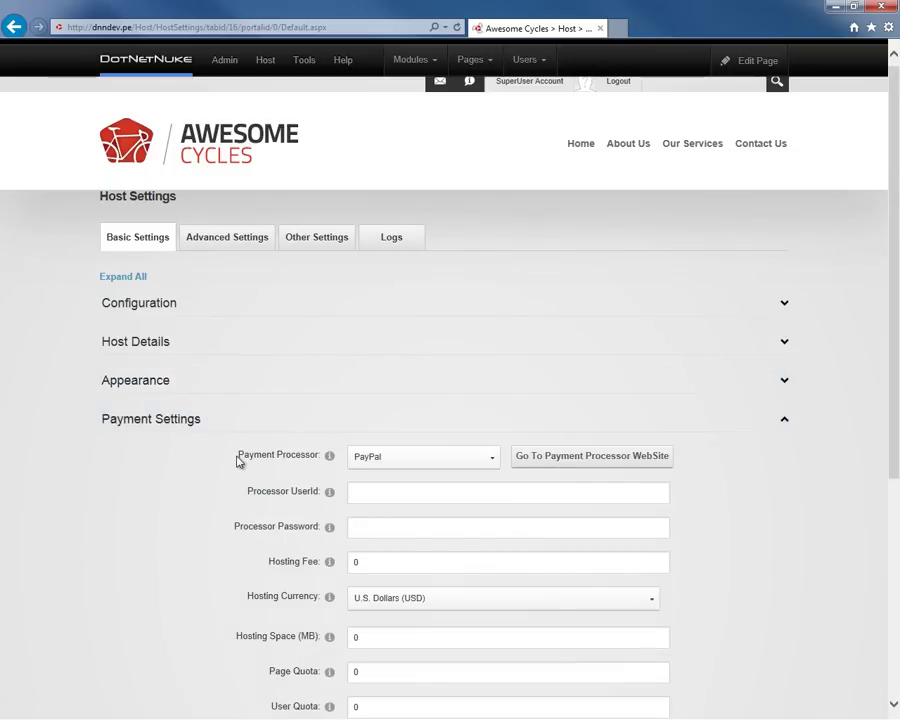
scroll(185, 423, "down", 1)
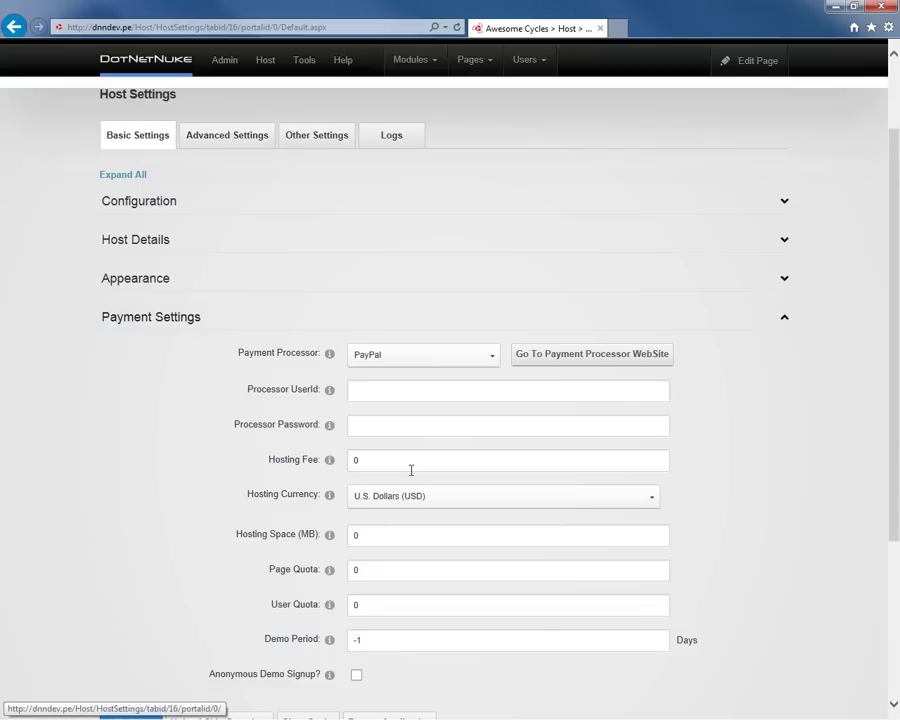
Step: Collapse Payment Settings and switch to the Advanced Settings tab
left_click(211, 321)
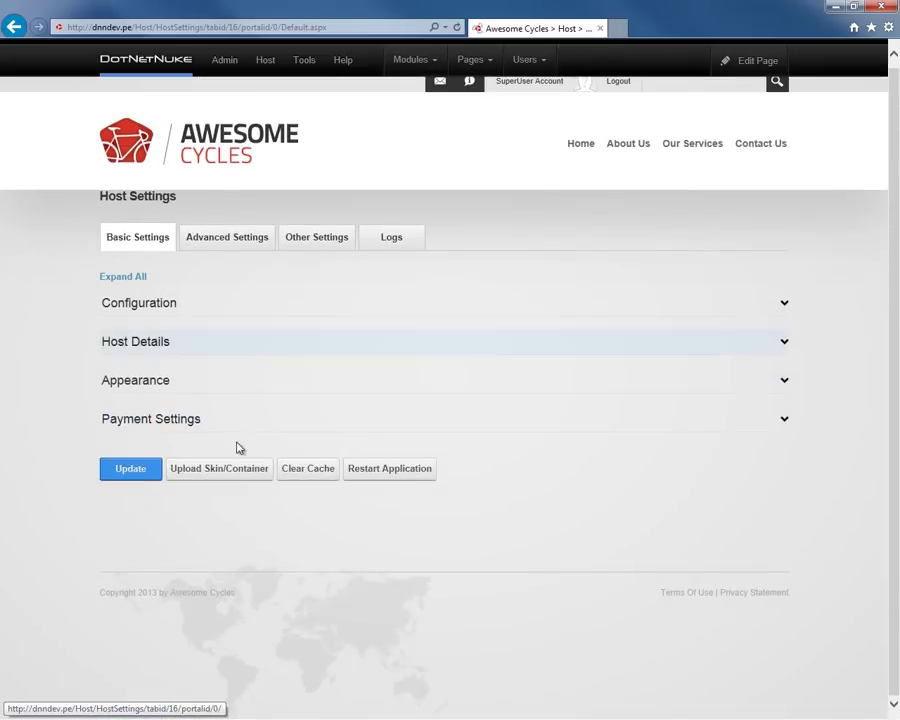
left_click(221, 245)
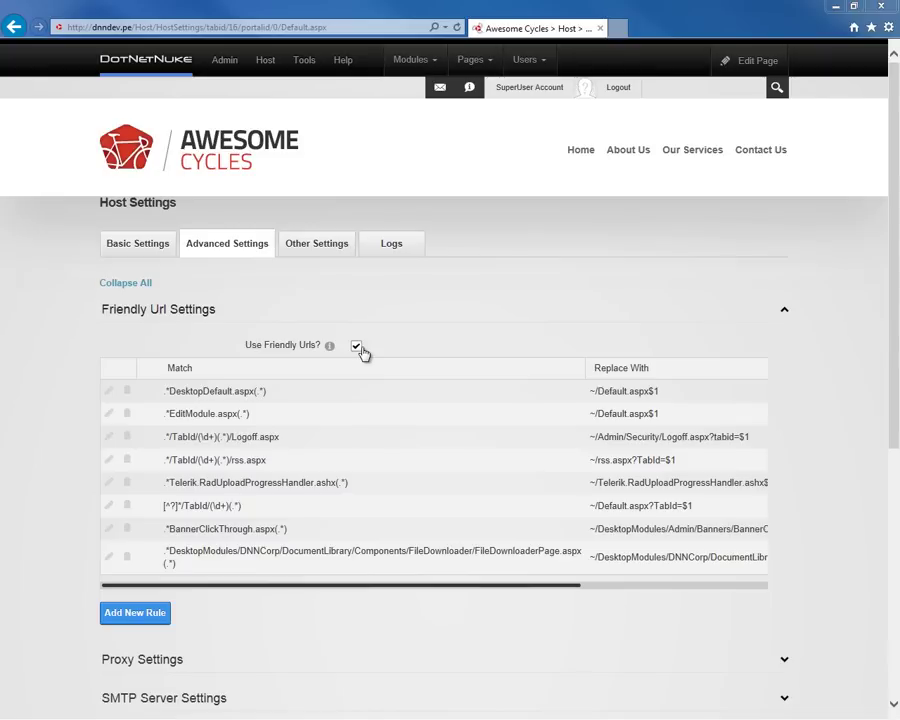
Step: Collapse Friendly Url Settings, glance at Proxy Settings, then expand SMTP Server Settings
left_click(284, 324)
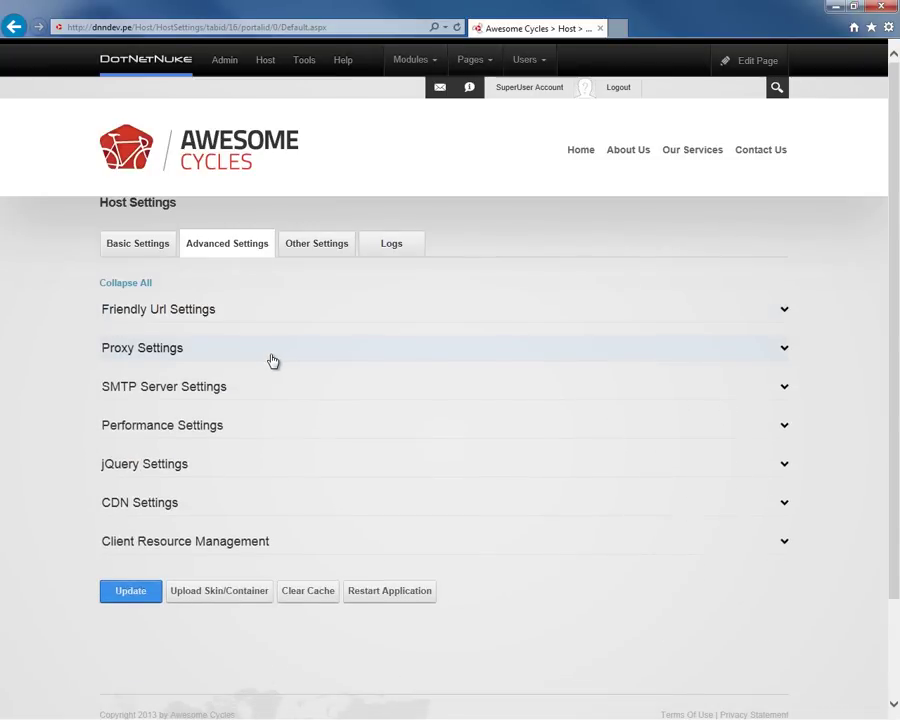
left_click(271, 358)
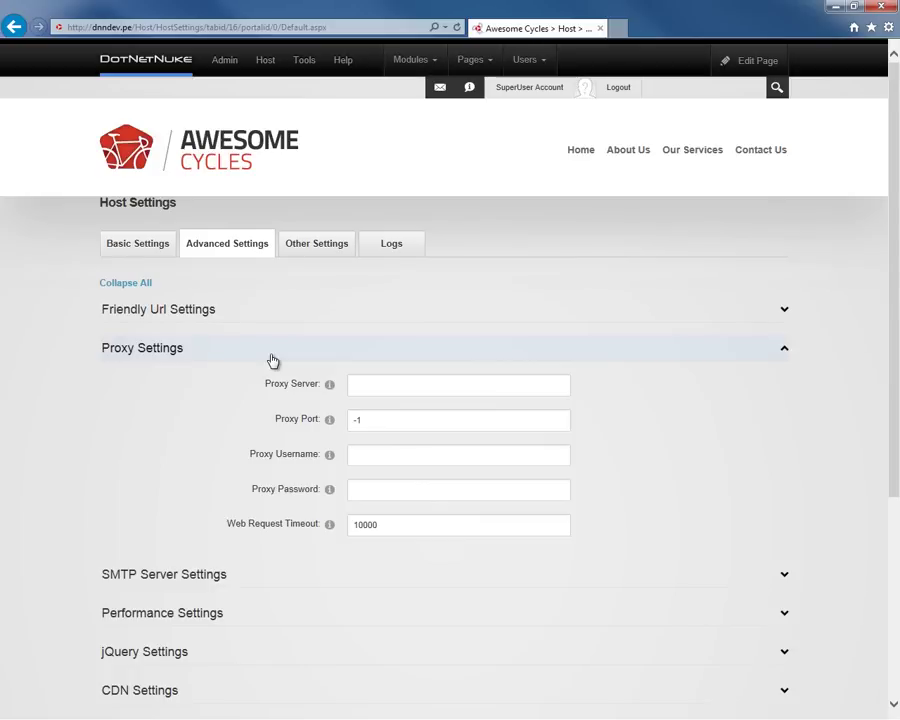
left_click(272, 360)
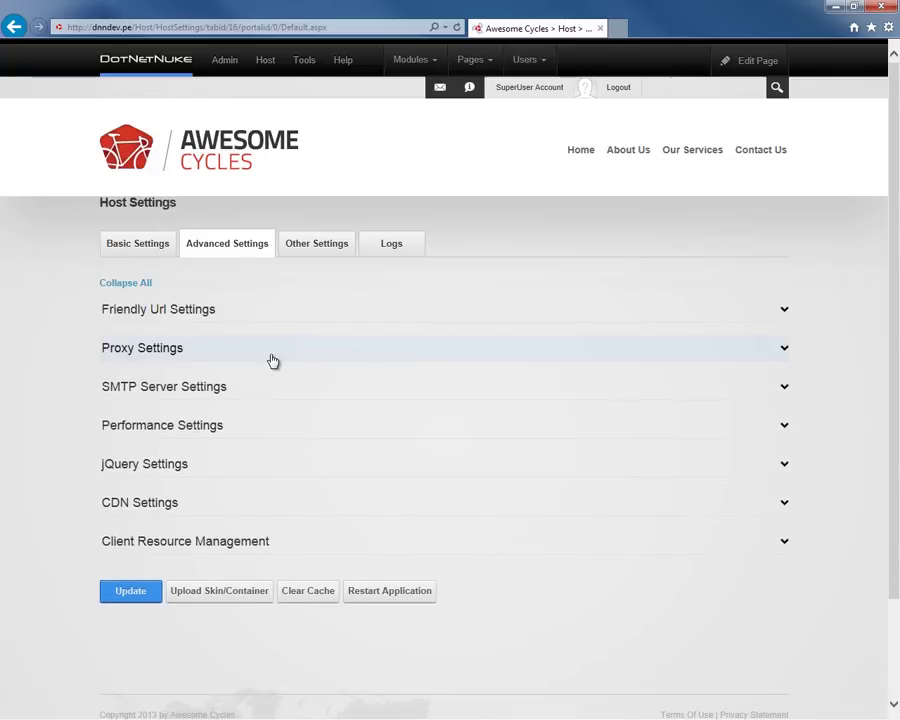
left_click(279, 388)
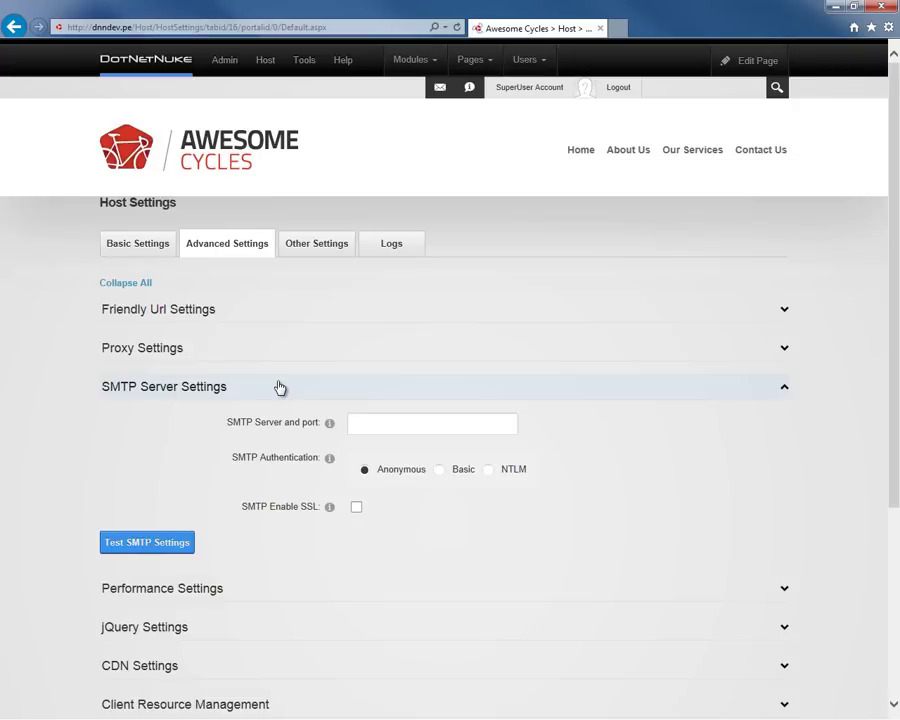
Step: Enter localhost as the SMTP server
left_click(463, 428)
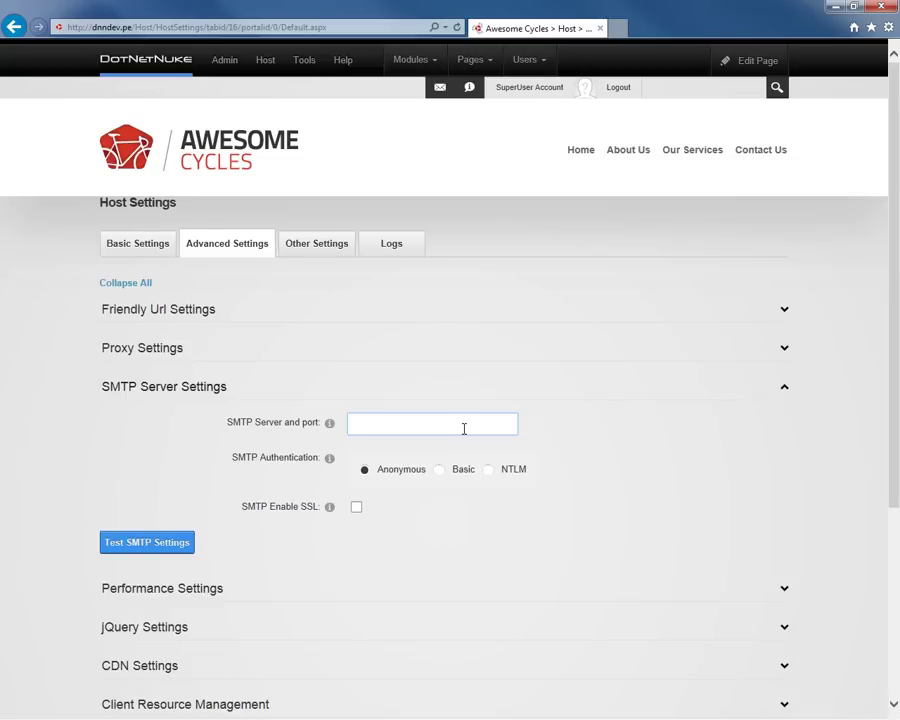
type("localhost")
Step: Set both the Module Cache Provider and Page Output Cache Provider to Memory
left_click(255, 393)
left_click(240, 428)
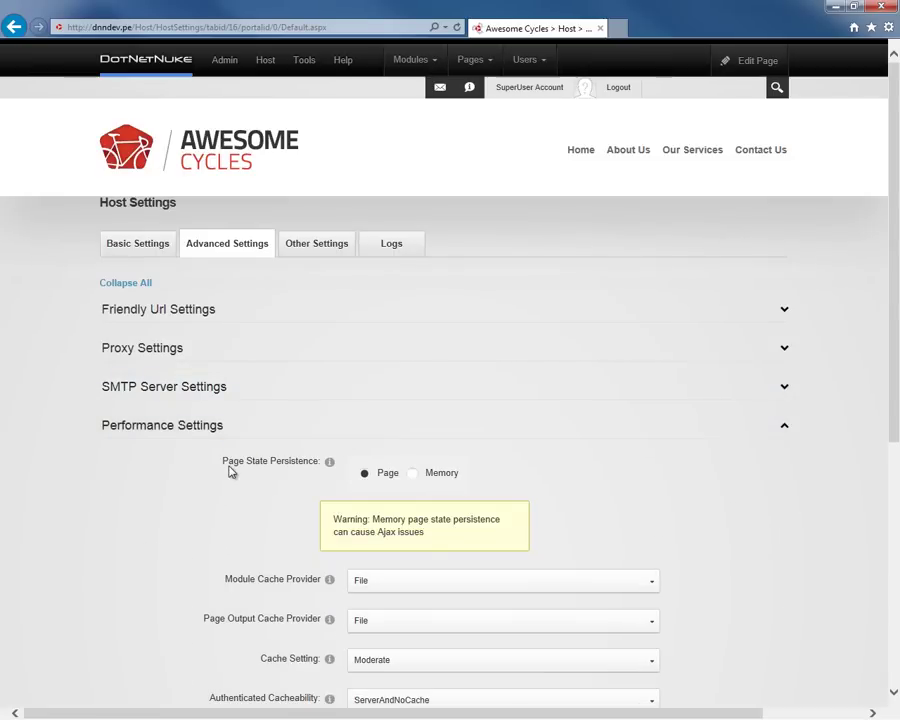
scroll(229, 471, "down", 1)
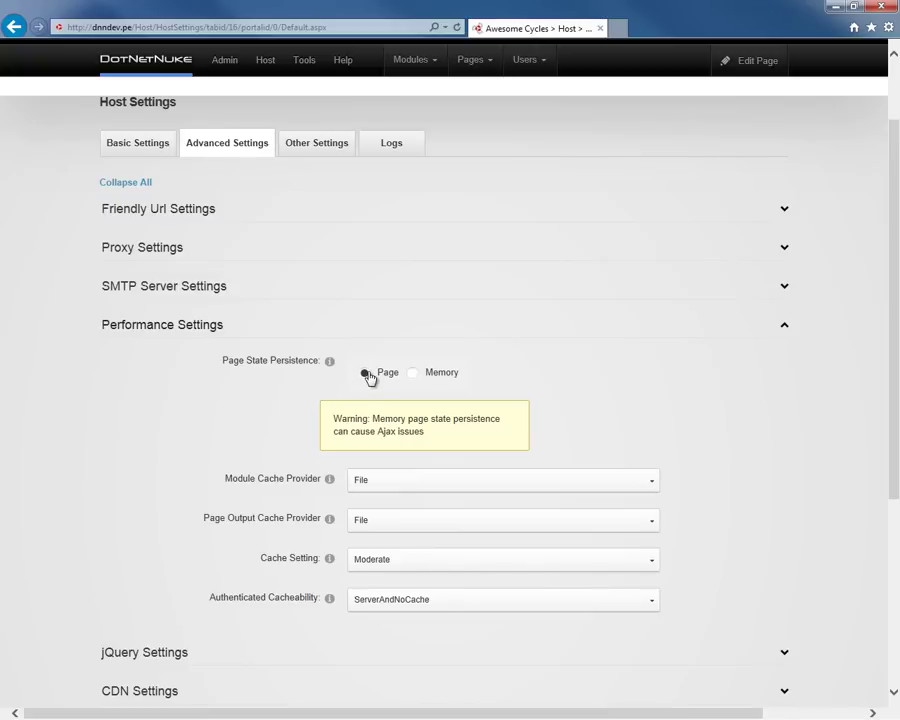
left_click(420, 479)
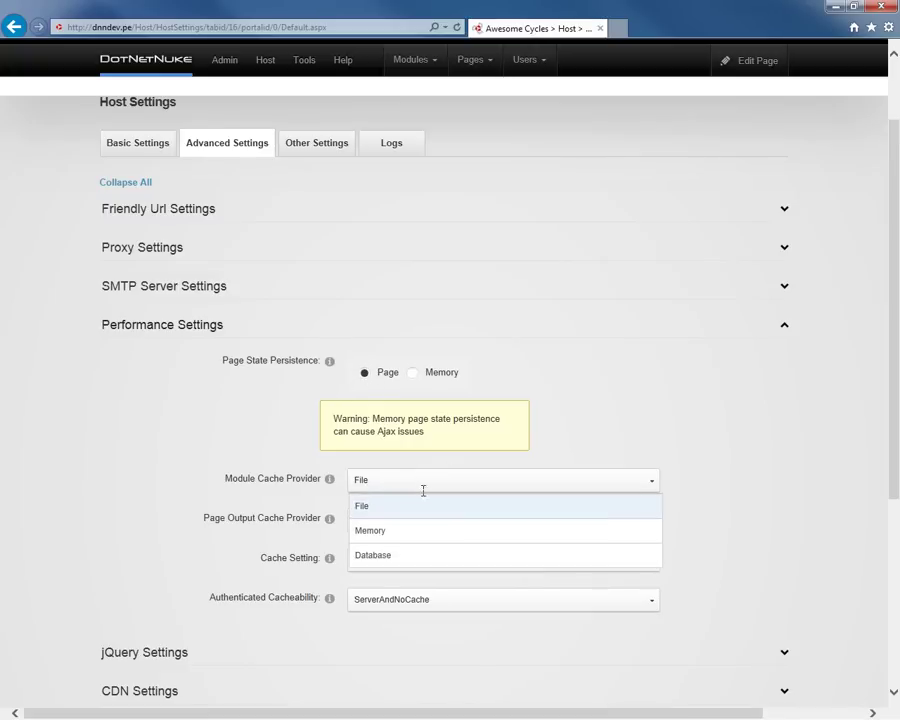
left_click(408, 532)
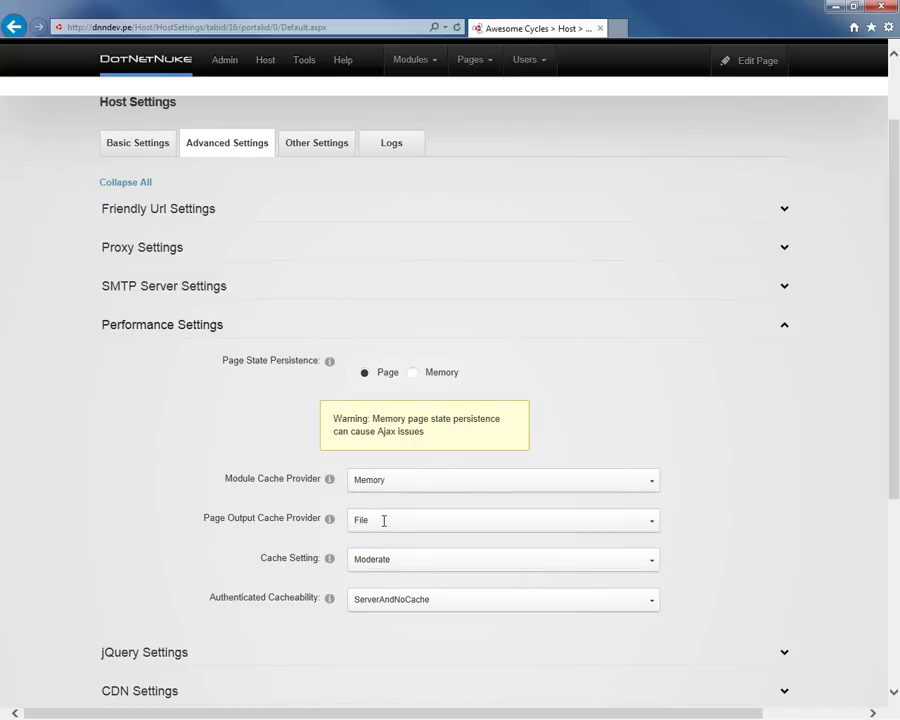
left_click(383, 520)
left_click(371, 598)
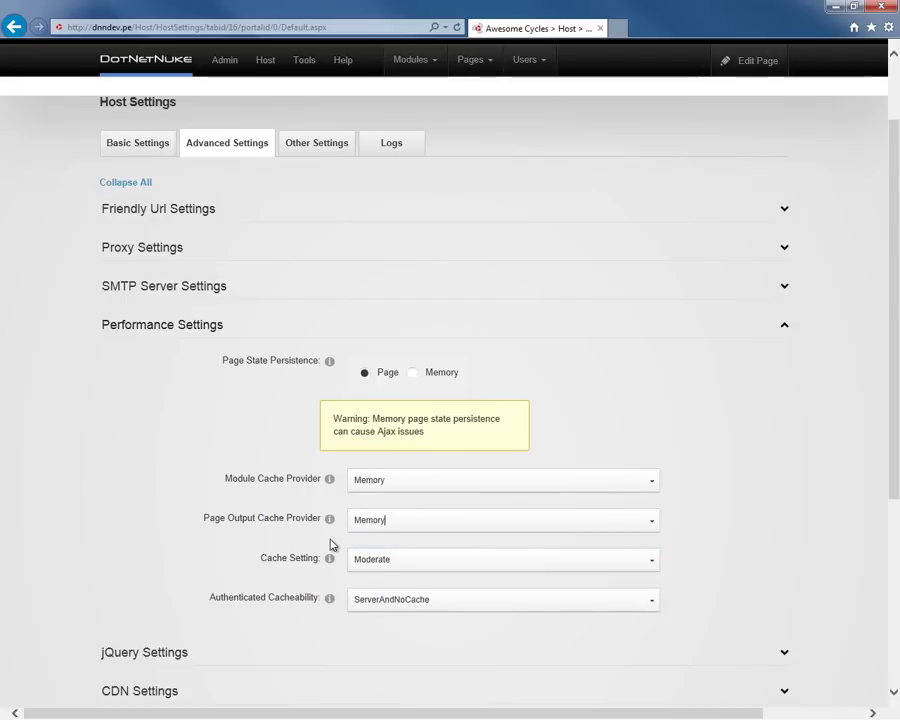
Step: Set Cache Setting to Heavy and expand jQuery Settings
left_click(410, 565)
left_click(387, 655)
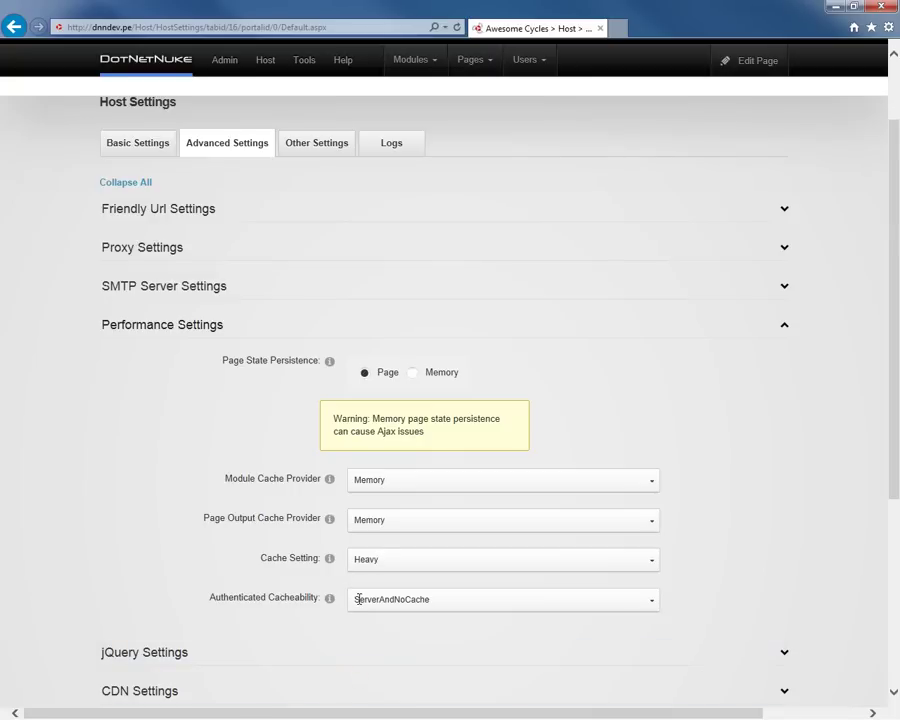
left_click(352, 340)
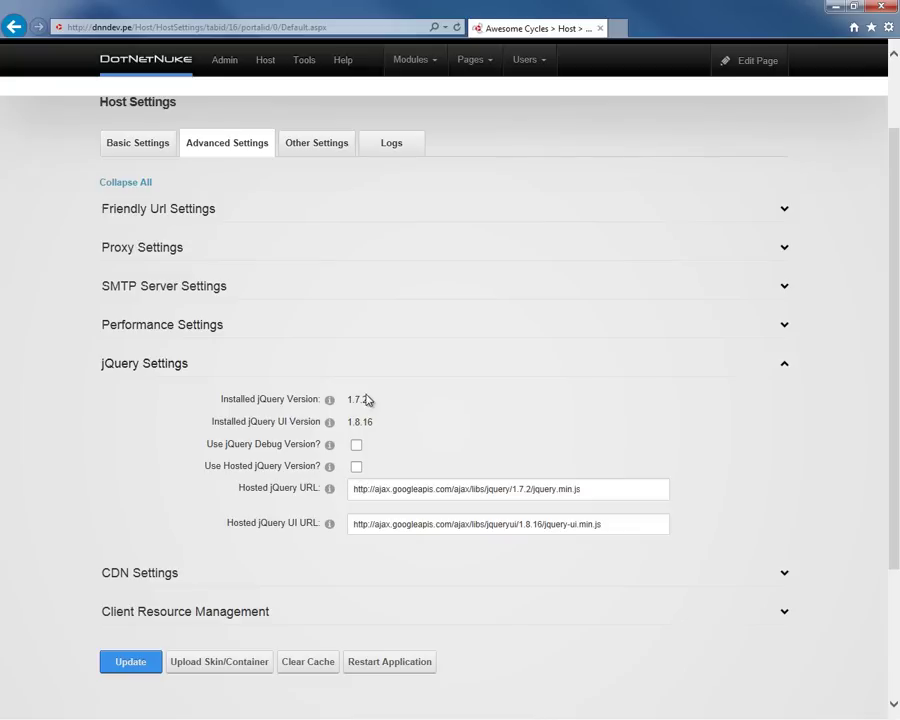
Step: Expand CDN Settings, leaving MS Ajax CDN and Telerik CDN unchecked
left_click(287, 368)
left_click(295, 403)
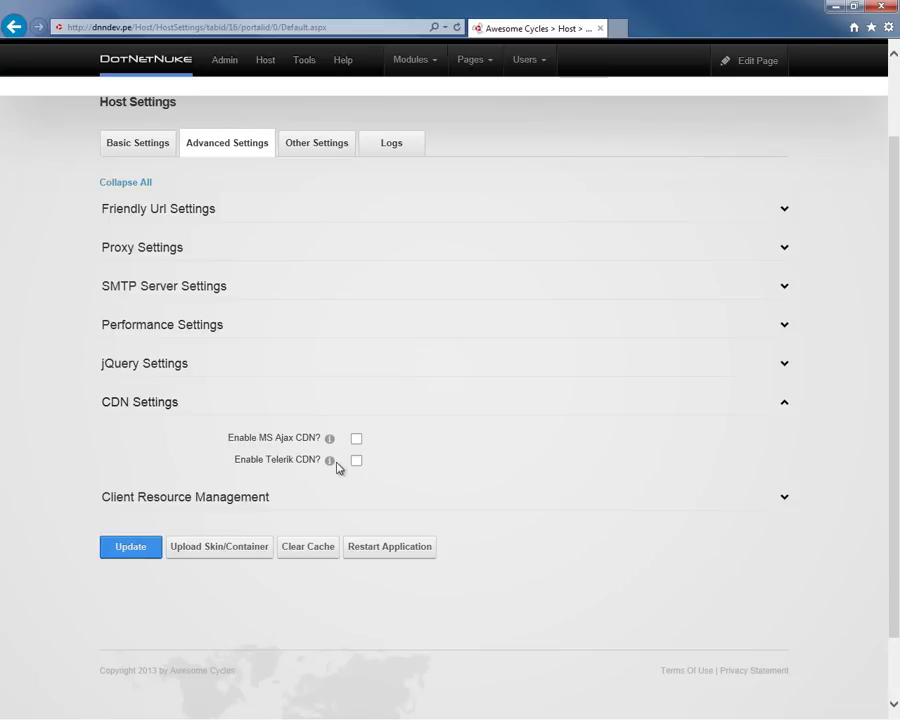
Step: Check Enable Composite Files, Minify CSS and Minify JS, then go to Other Settings
left_click(338, 410)
left_click(225, 446)
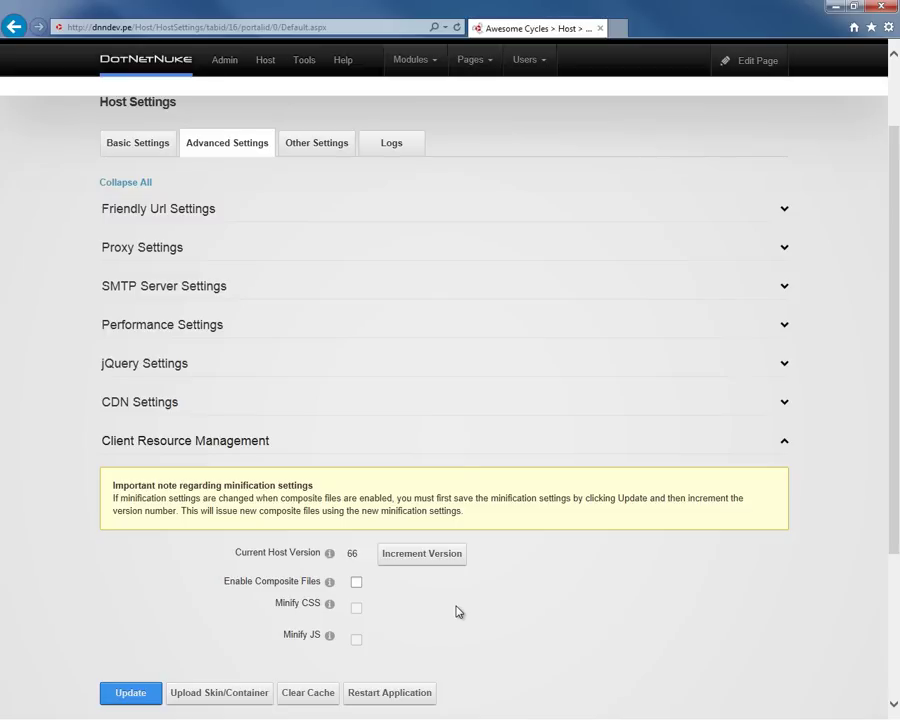
left_click(357, 583)
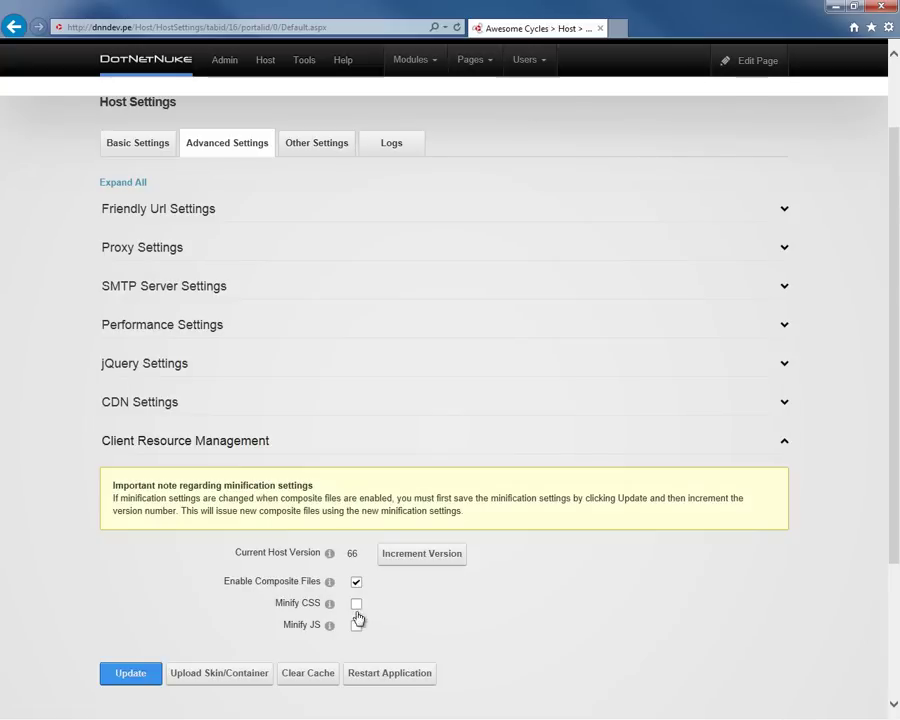
left_click(356, 604)
left_click(357, 626)
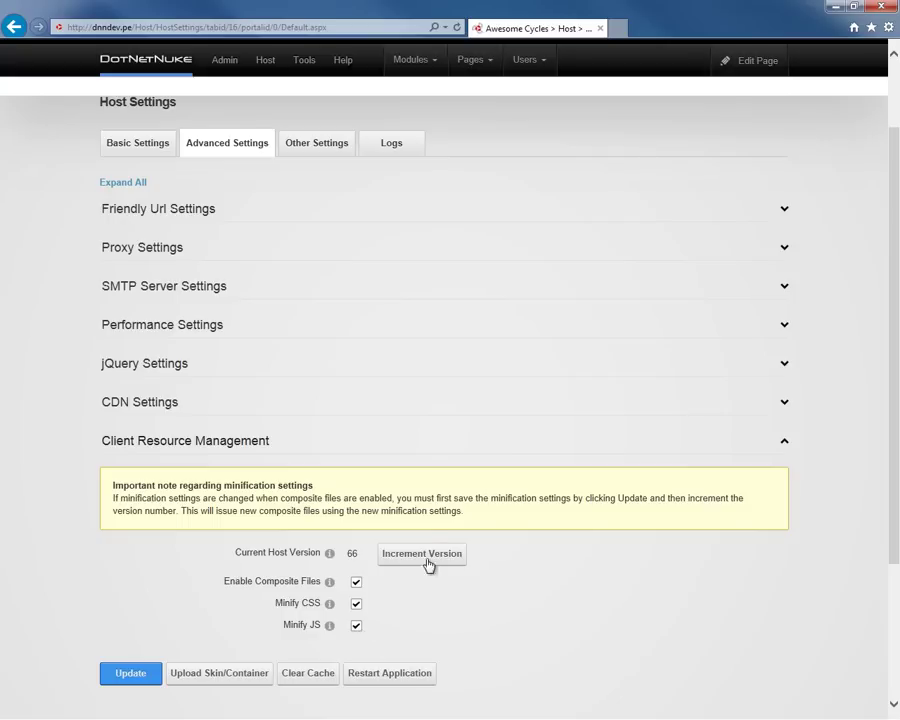
scroll(412, 591, "up", 2)
left_click(320, 244)
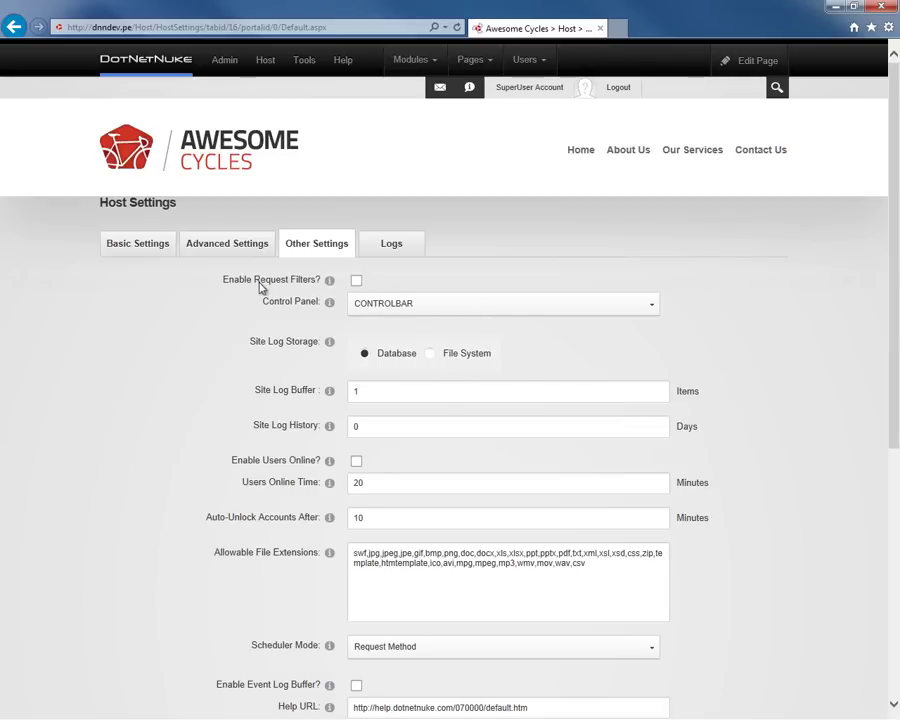
Step: Turn on Enable Users Online and review the allowable file extensions list, ending in wav,csv, without changing it
left_click(356, 466)
scroll(373, 466, "down", 2)
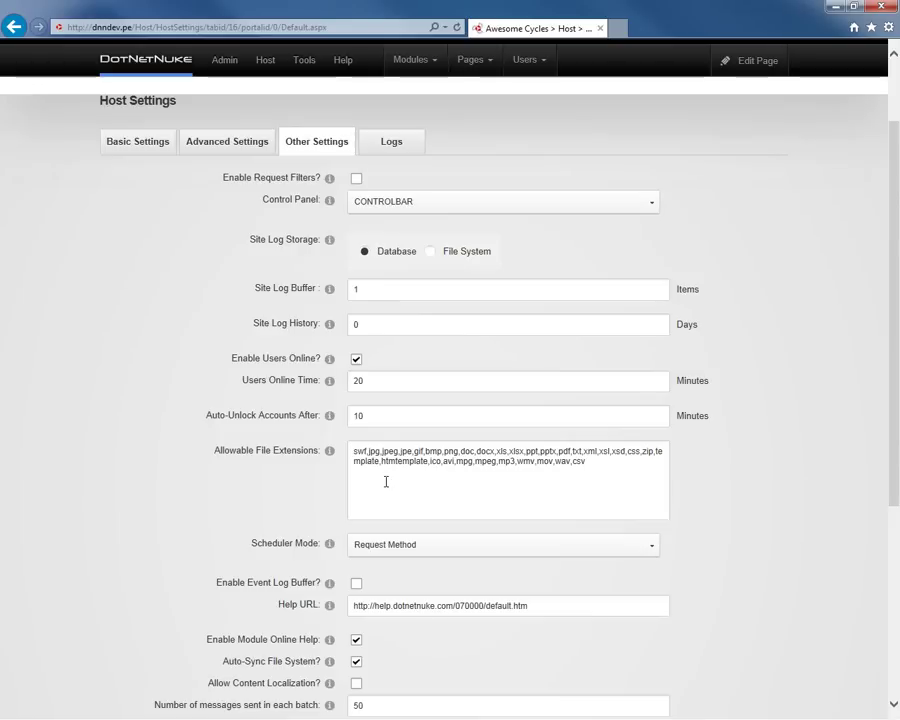
left_click(376, 478)
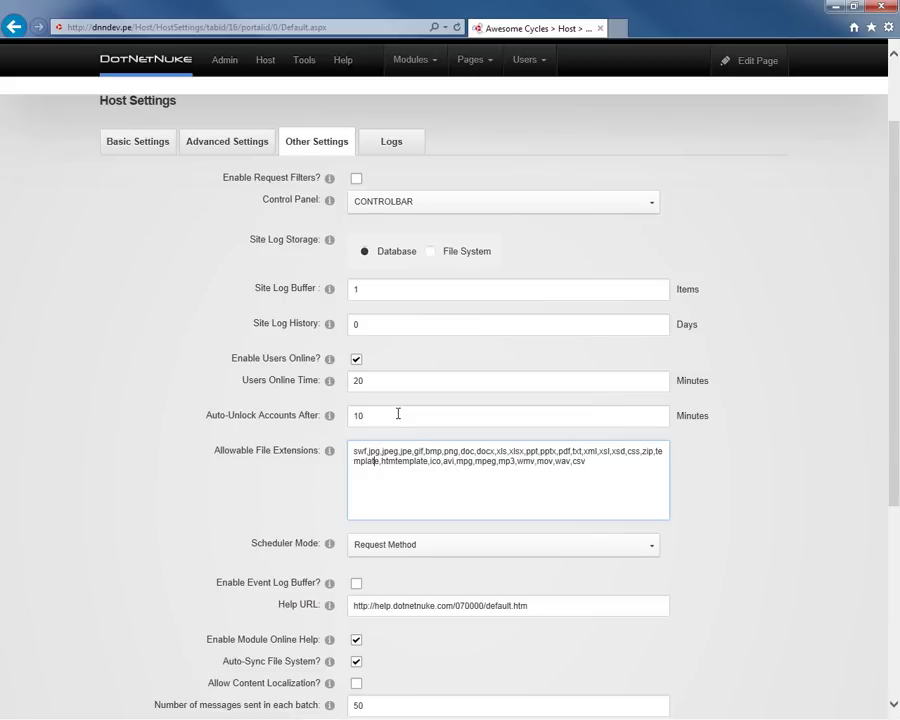
left_click(647, 472)
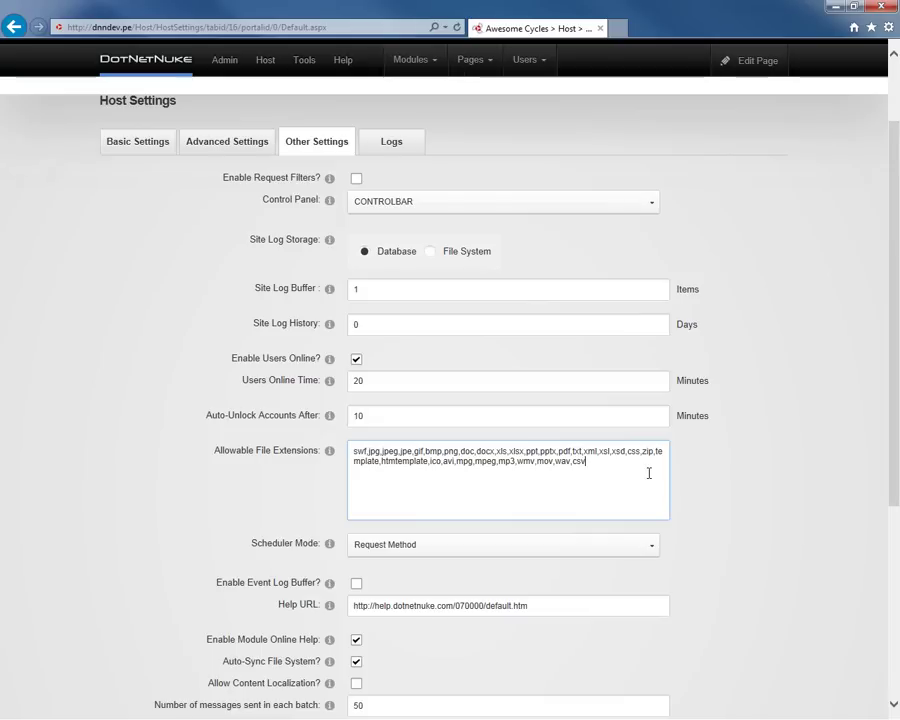
scroll(448, 476, "down", 2)
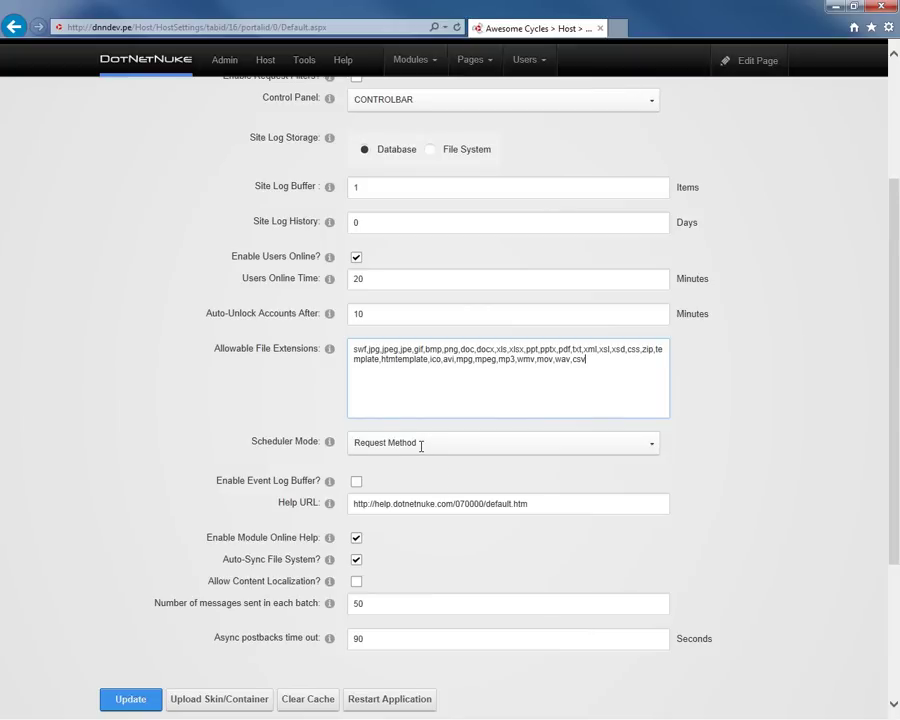
Step: Switch Scheduler Mode from Request Method to Timer Method and enable the Event Log Buffer
left_click(421, 446)
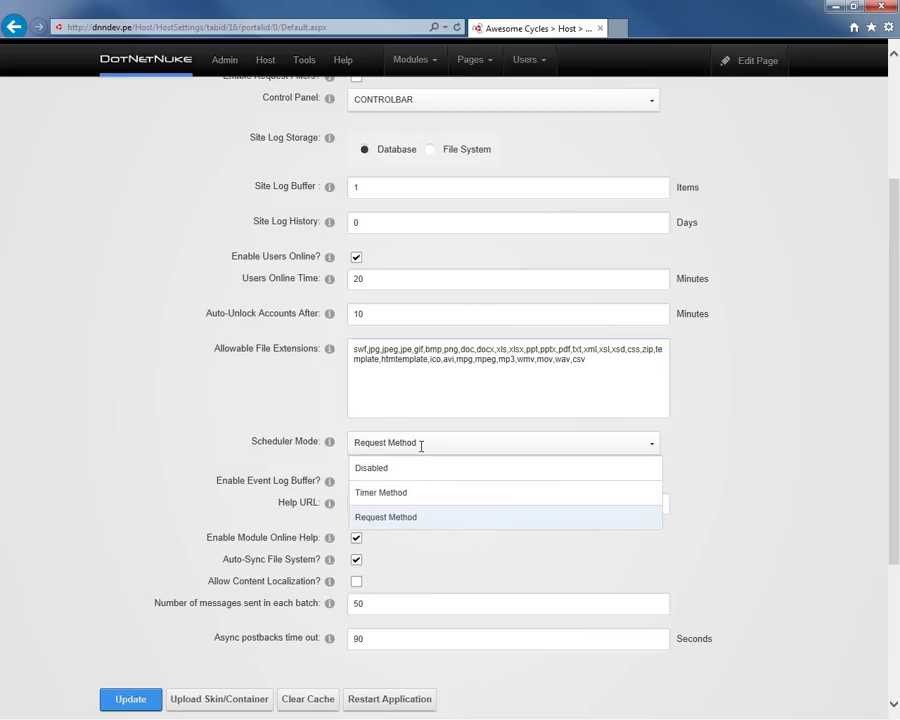
left_click(416, 498)
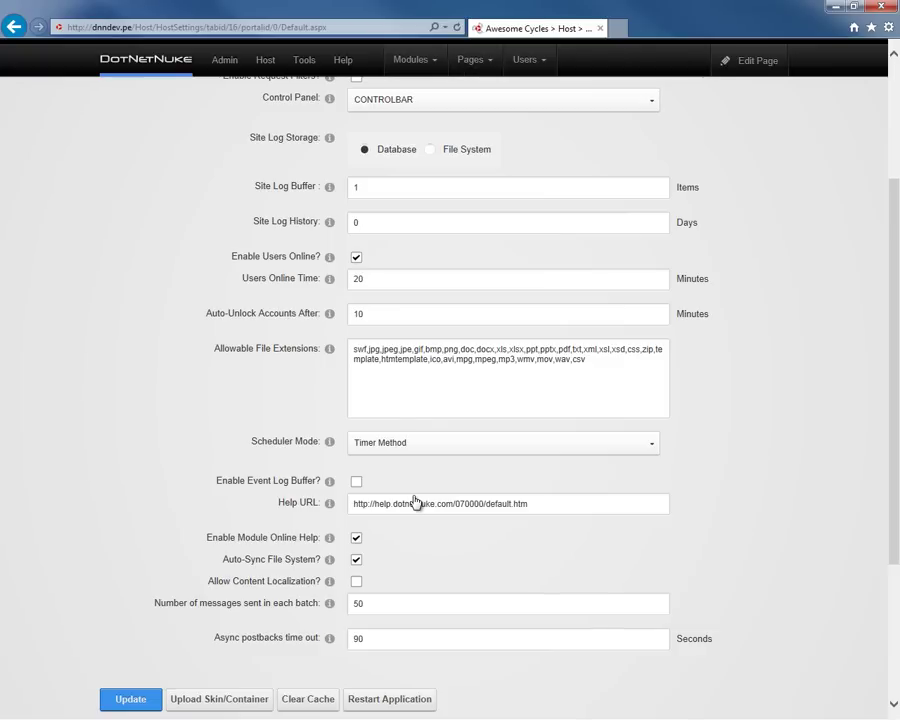
left_click(356, 483)
Step: Save all the edited host settings with the Update button at the bottom of the page
scroll(424, 530, "down", 3)
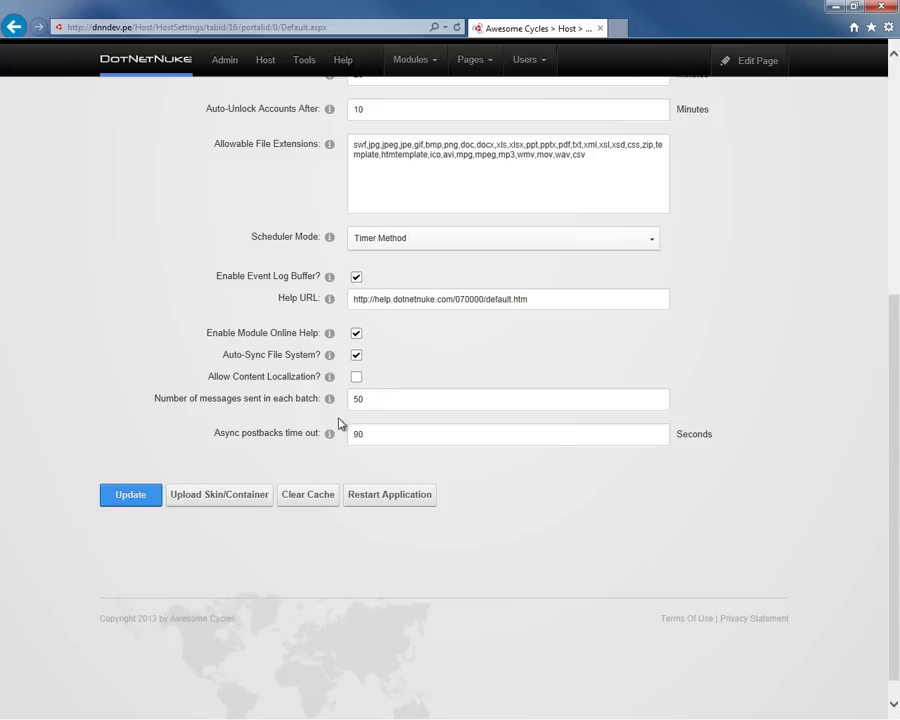
left_click(145, 500)
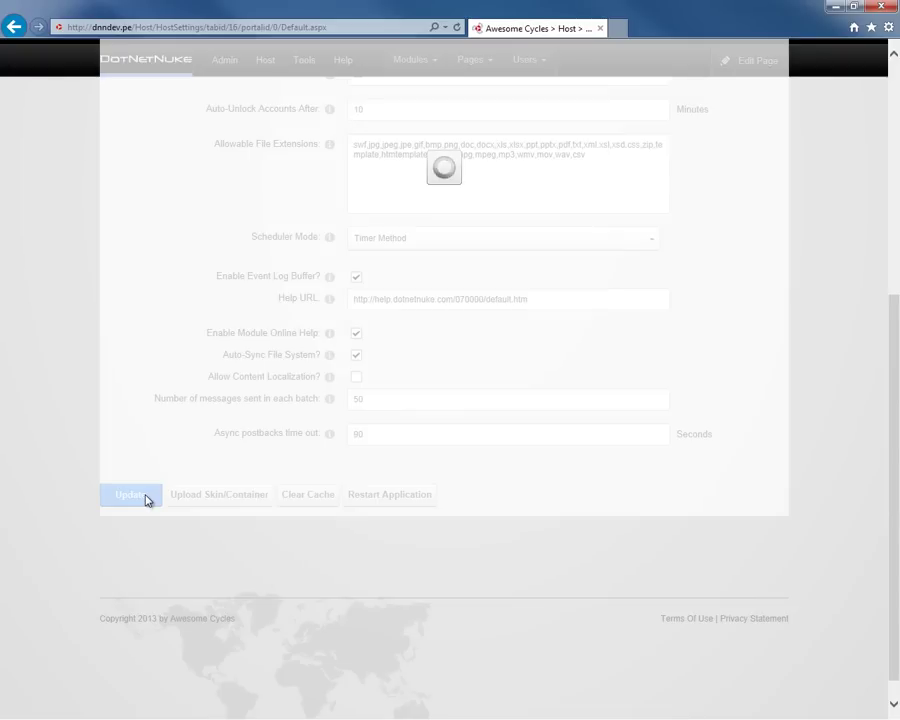